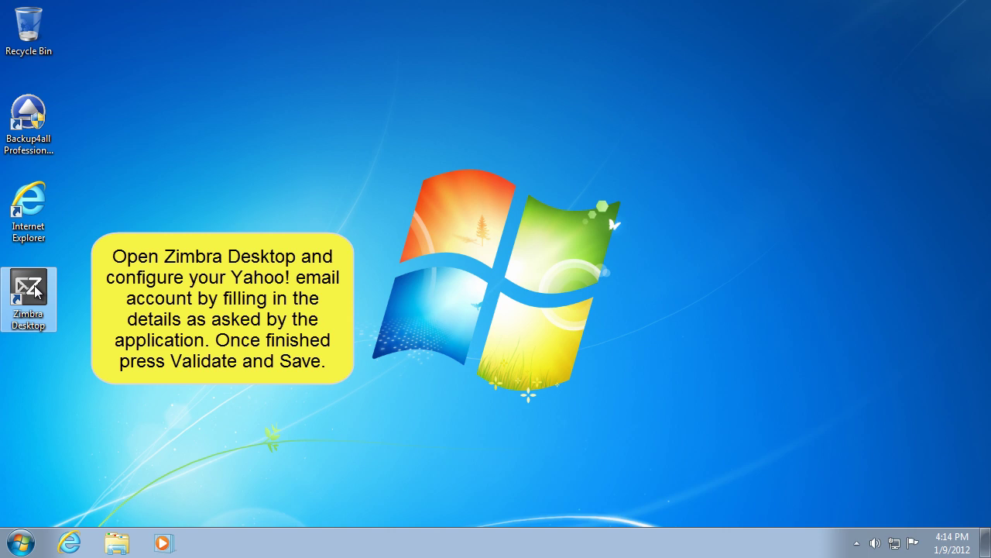
Step: Open Zimbra Desktop and start adding a new account of type Yahoo!
double_click(29, 290)
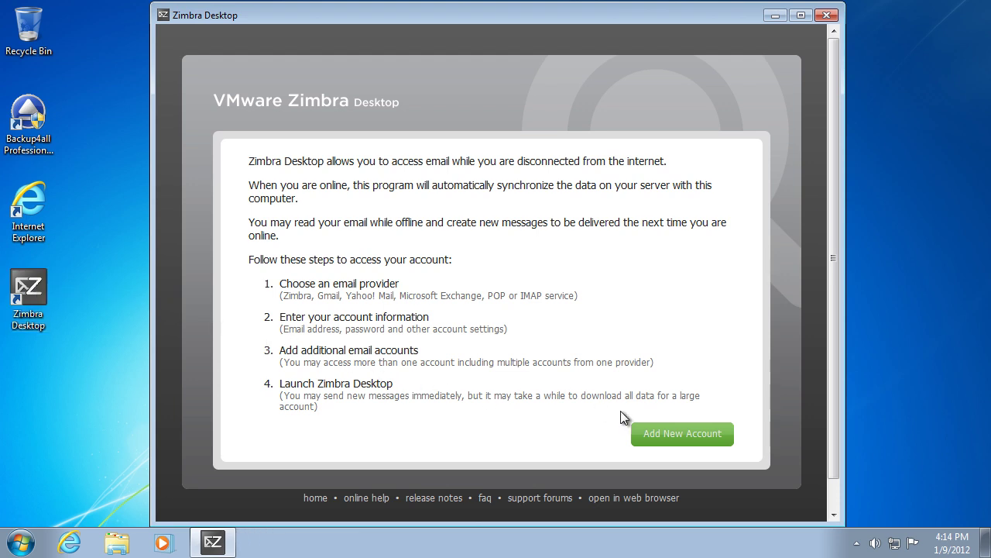
click(671, 432)
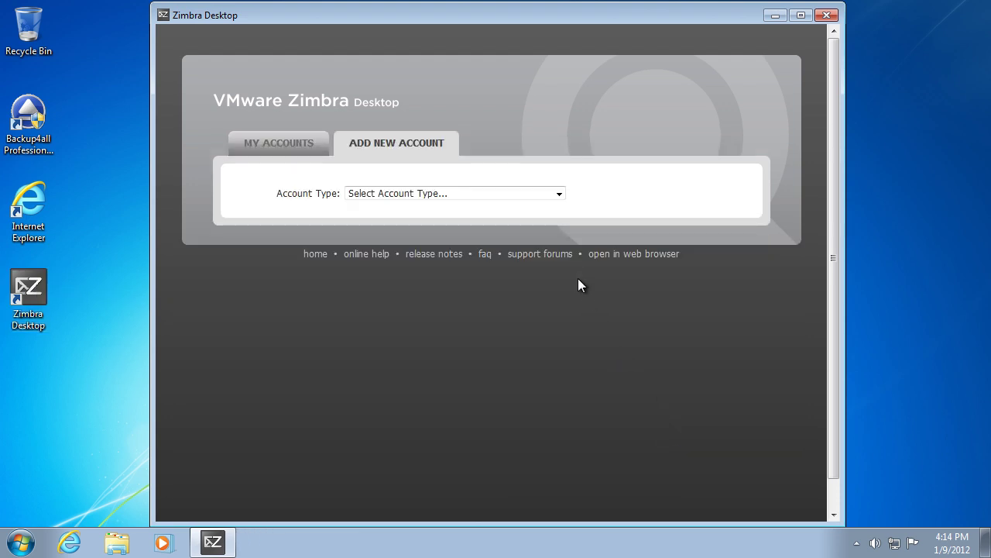
click(537, 193)
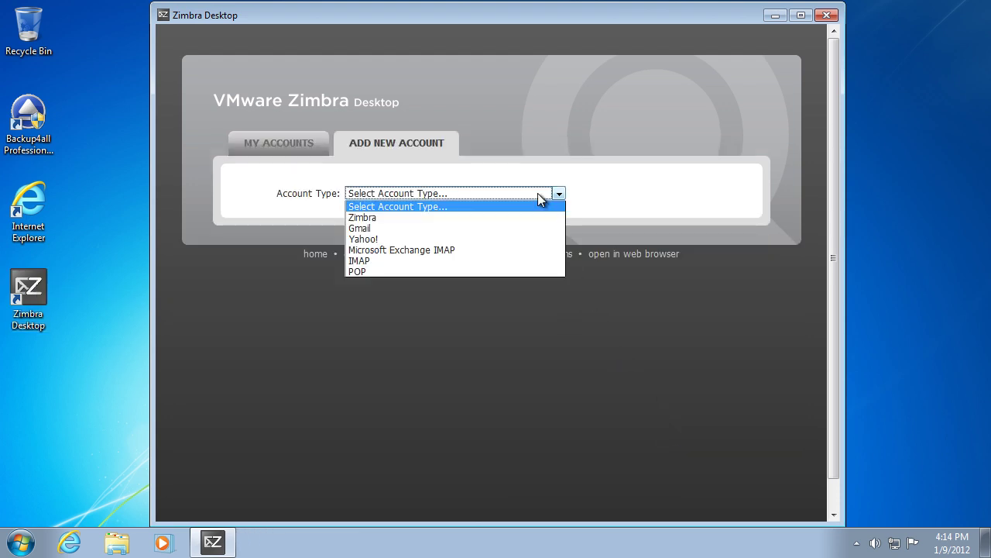
click(457, 238)
Step: Fill in the account name Backup4all, the full name, email address and account password, and validate and save the Yahoo! account
click(455, 254)
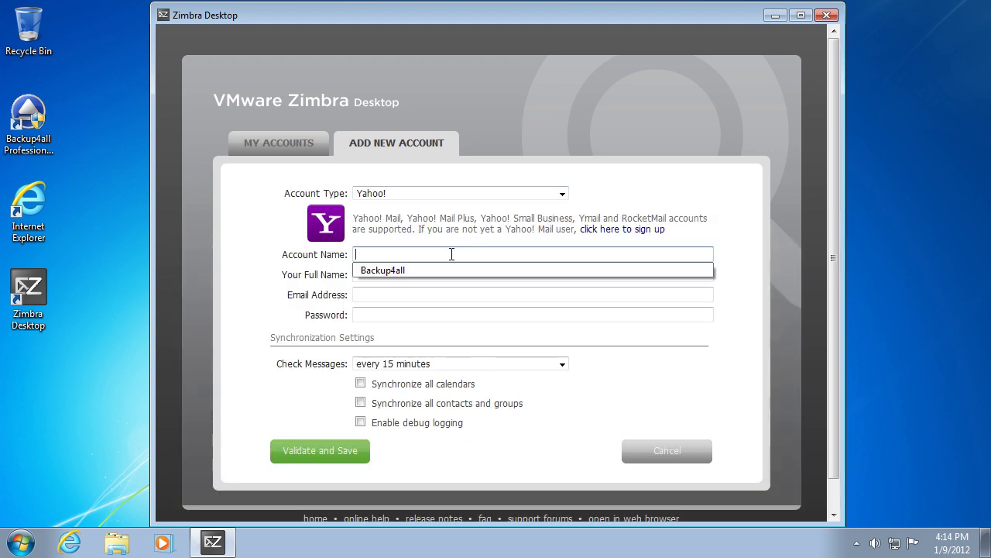
click(443, 269)
click(431, 273)
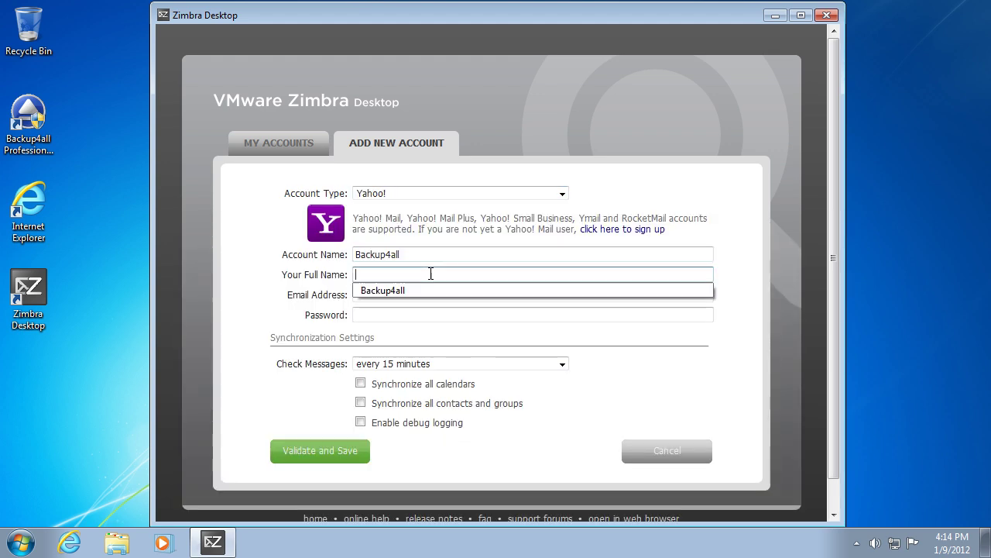
click(427, 286)
click(429, 294)
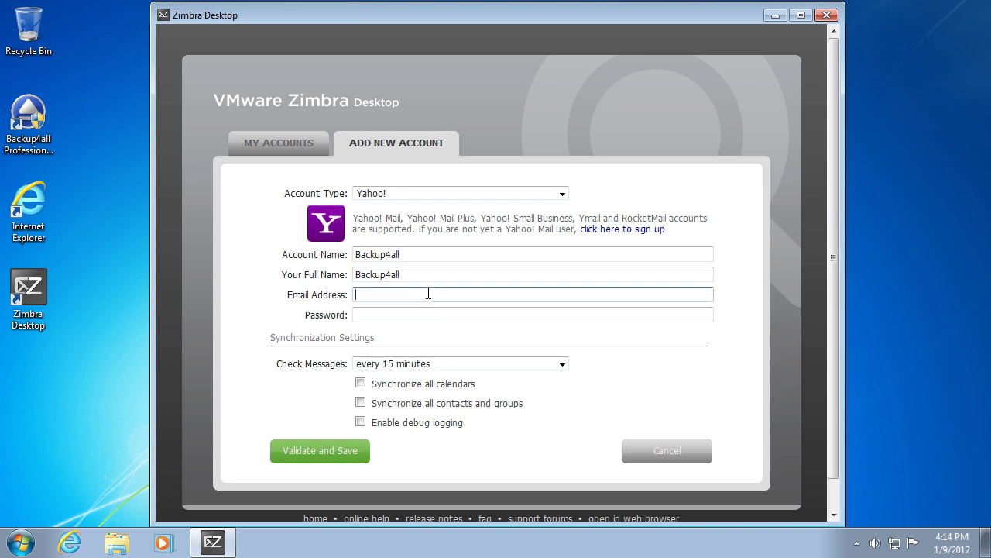
click(427, 308)
click(429, 314)
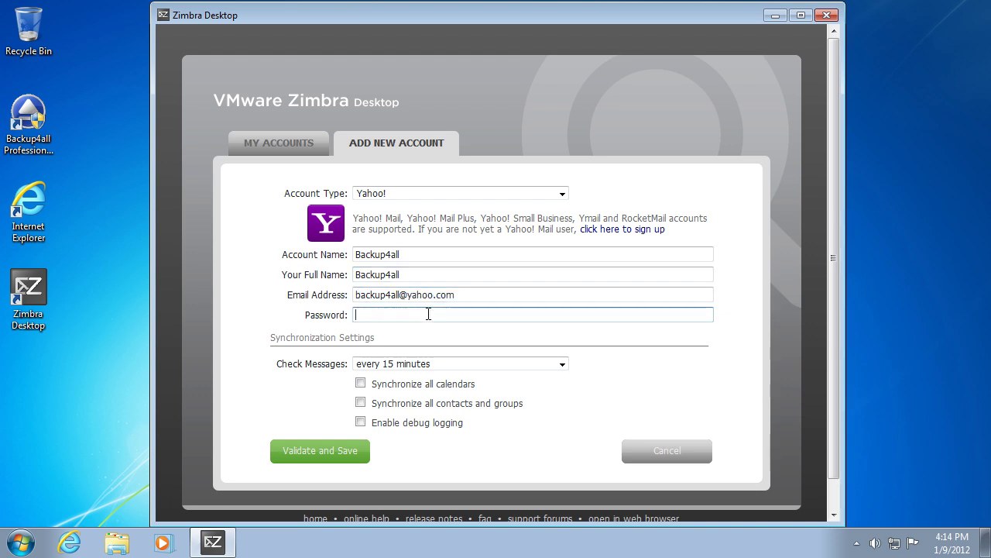
text(••••••••••)
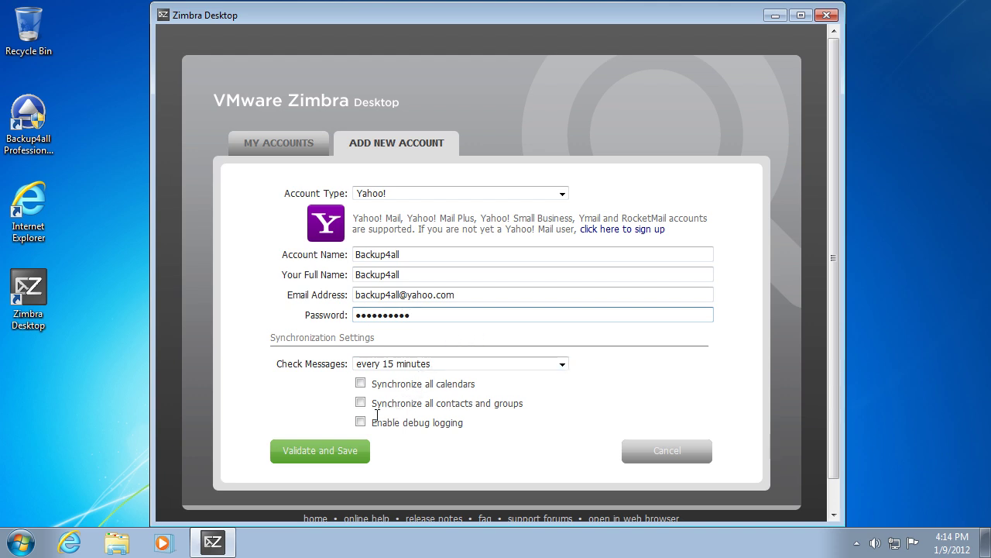
click(322, 452)
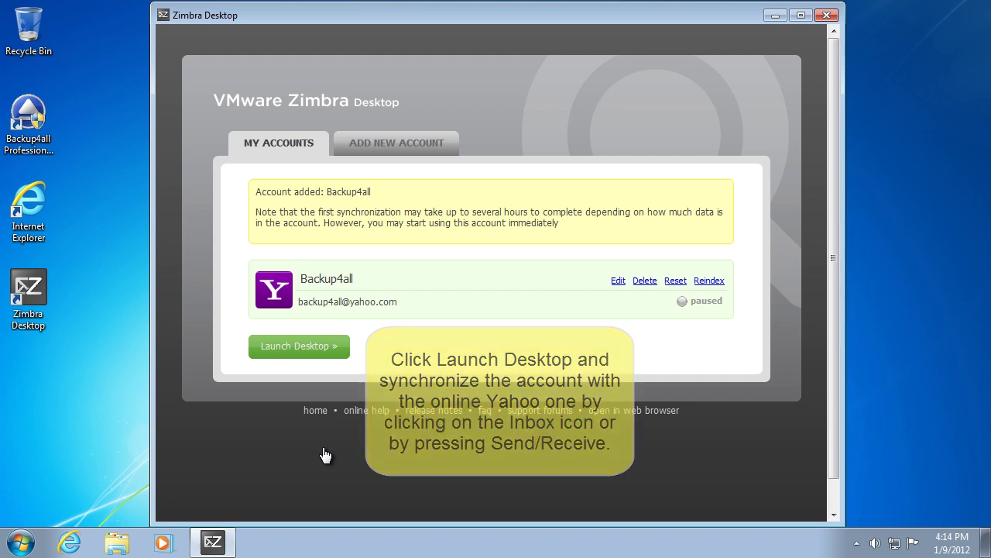
Step: Launch the Zimbra mailbox, synchronize the new account's Inbox, and close Zimbra Desktop
click(310, 346)
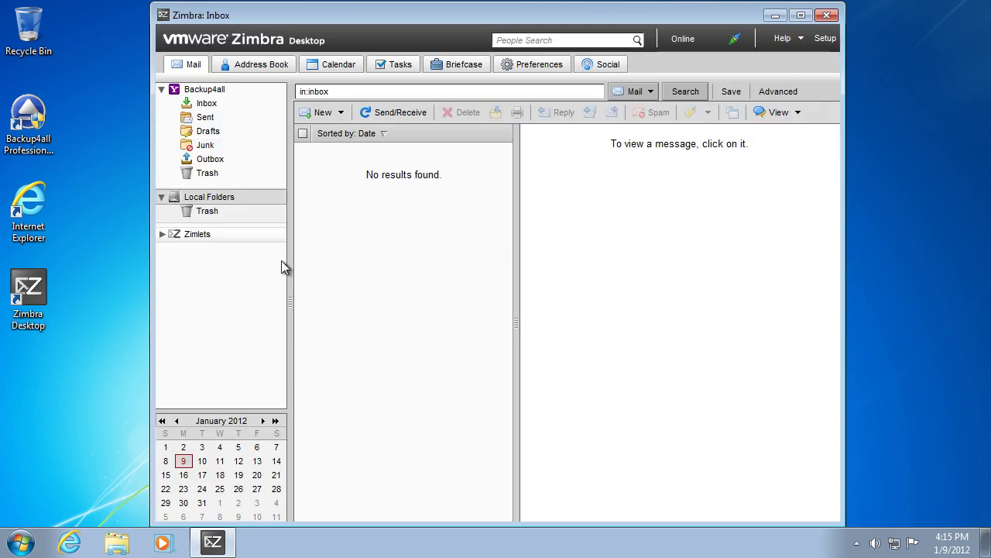
click(209, 106)
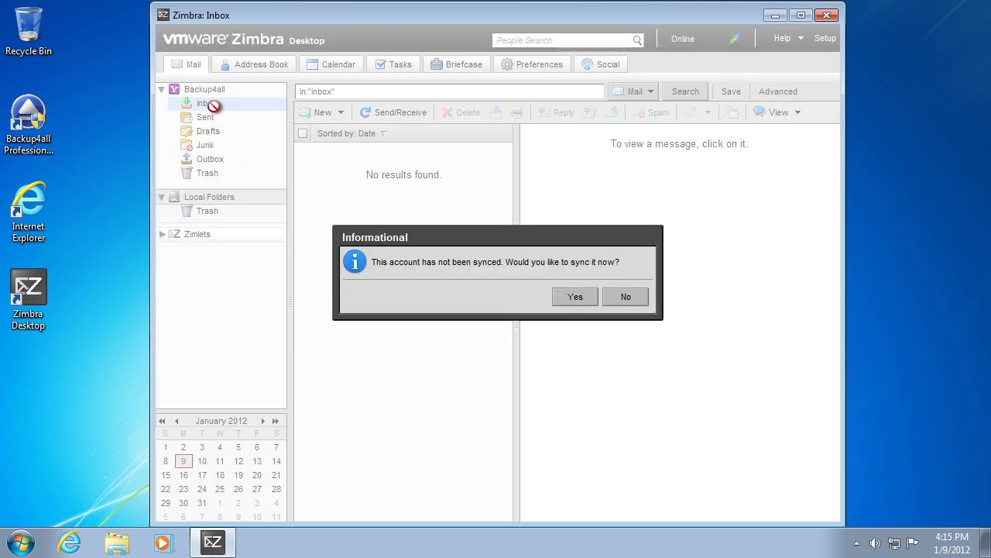
click(575, 295)
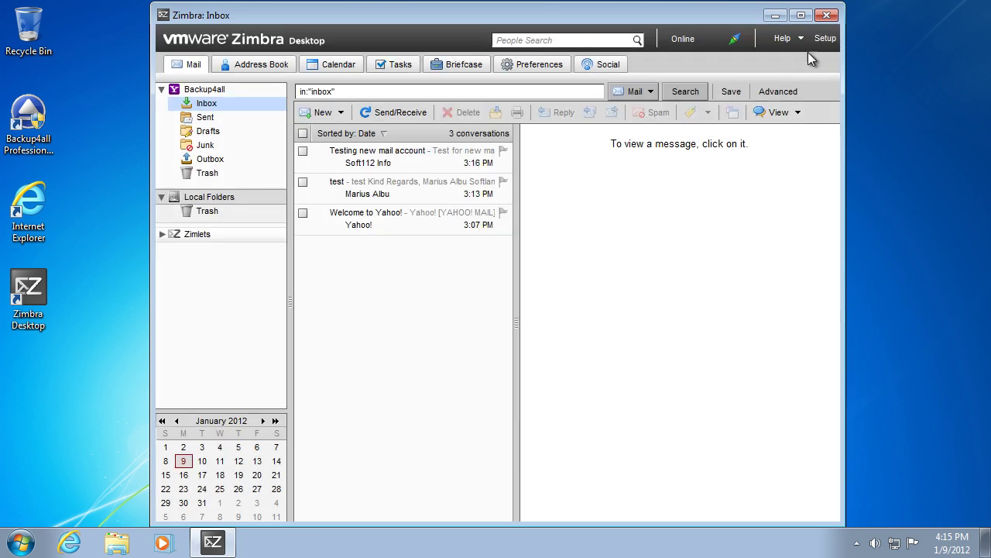
click(828, 15)
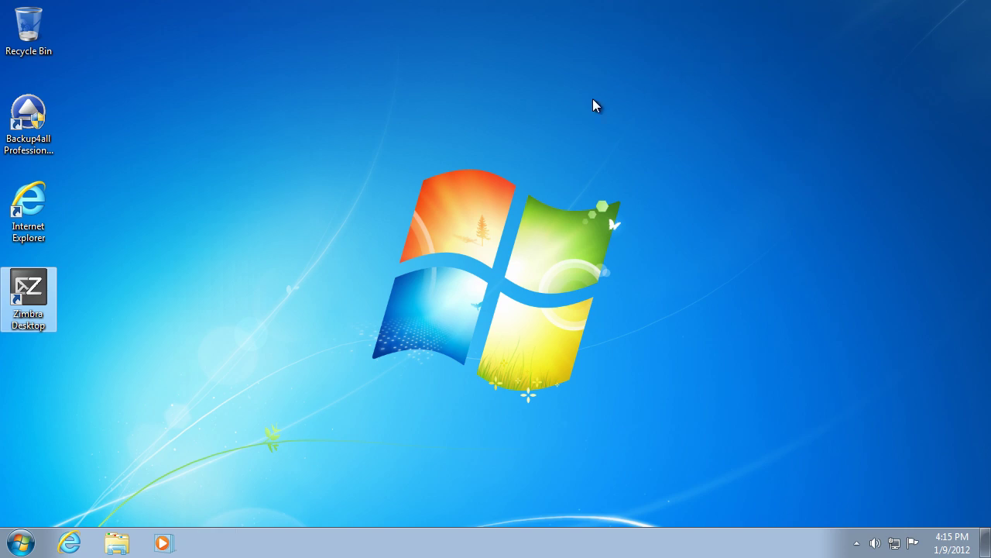
Step: In Internet Explorer, save the Zimbra desktop plugin linked in the article's "How to configure Backup4all" section to the Desktop, and close the browser
double_click(33, 205)
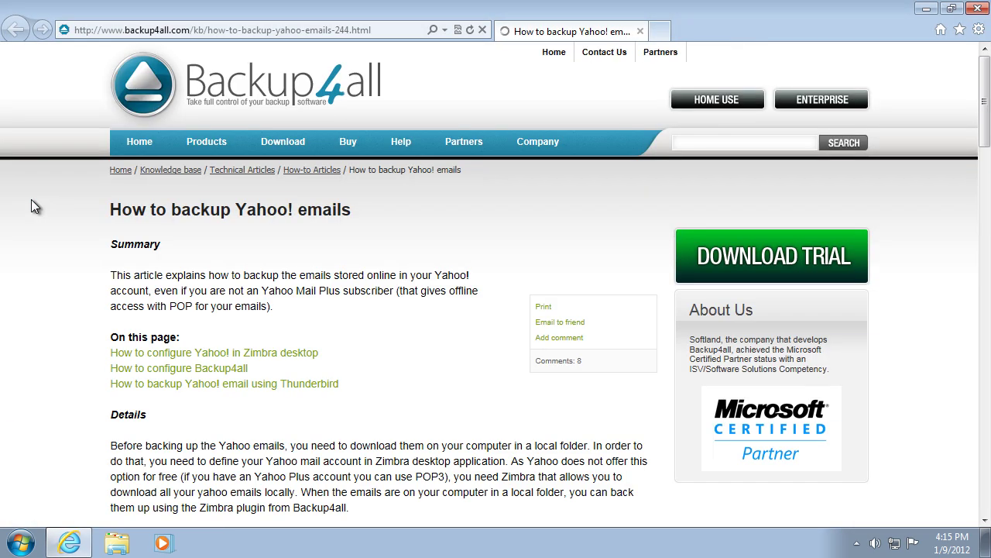
click(243, 371)
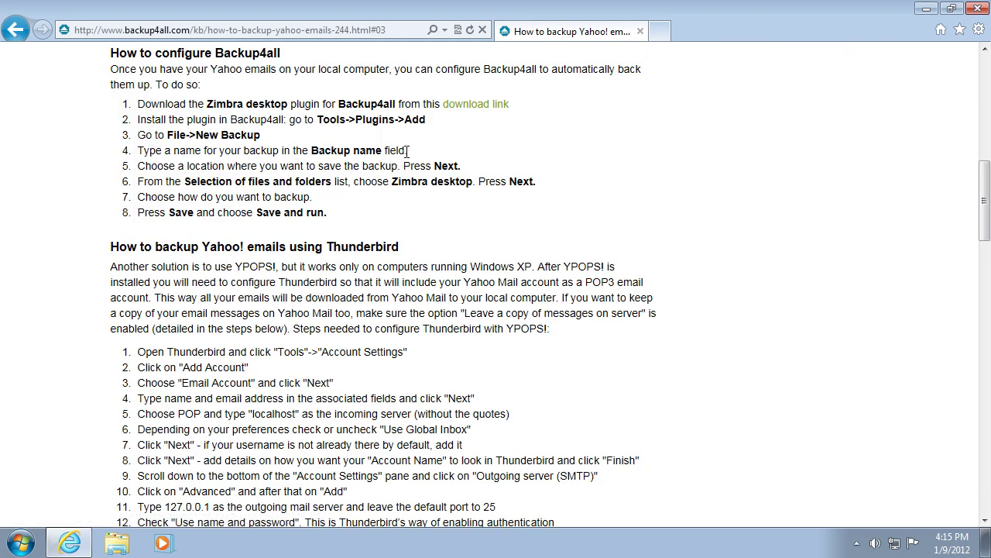
right_click(456, 108)
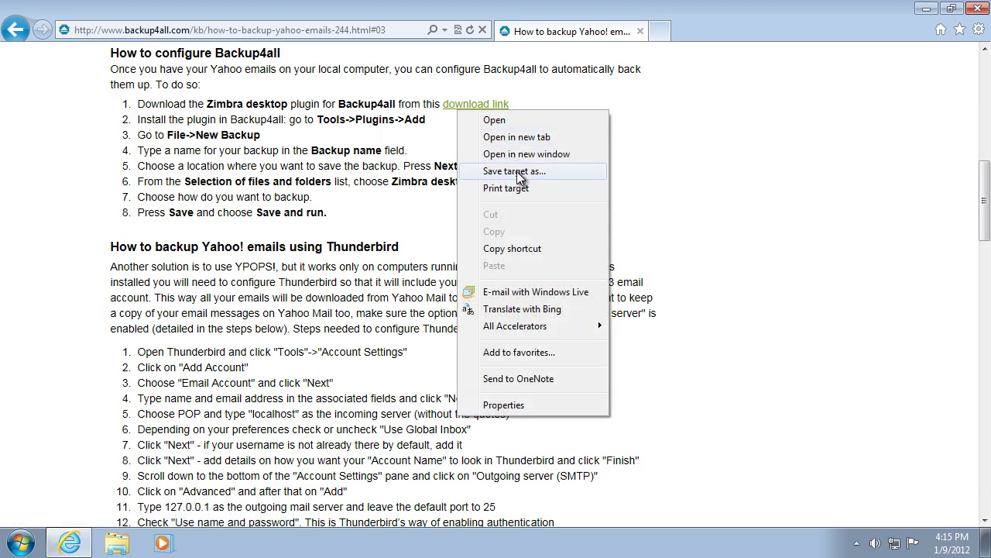
click(517, 171)
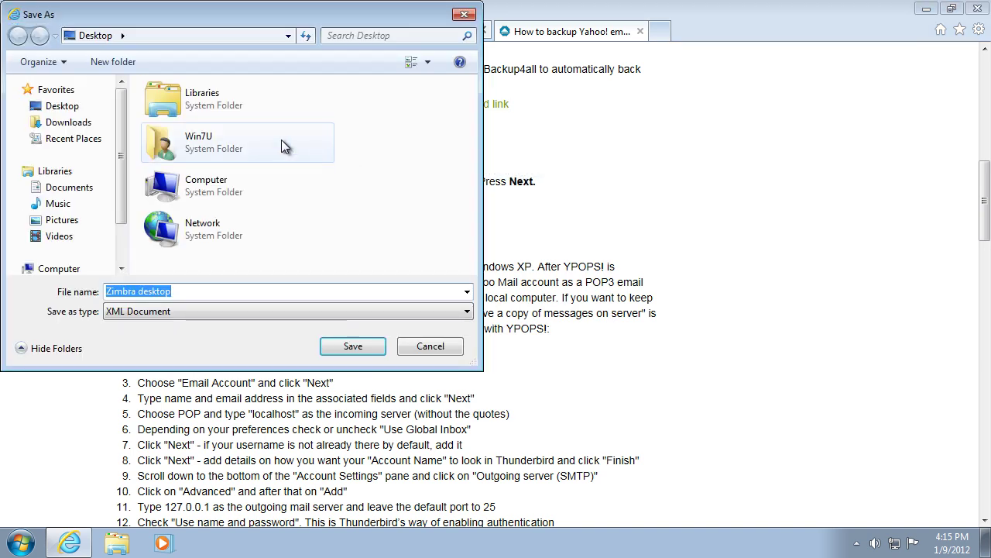
click(69, 110)
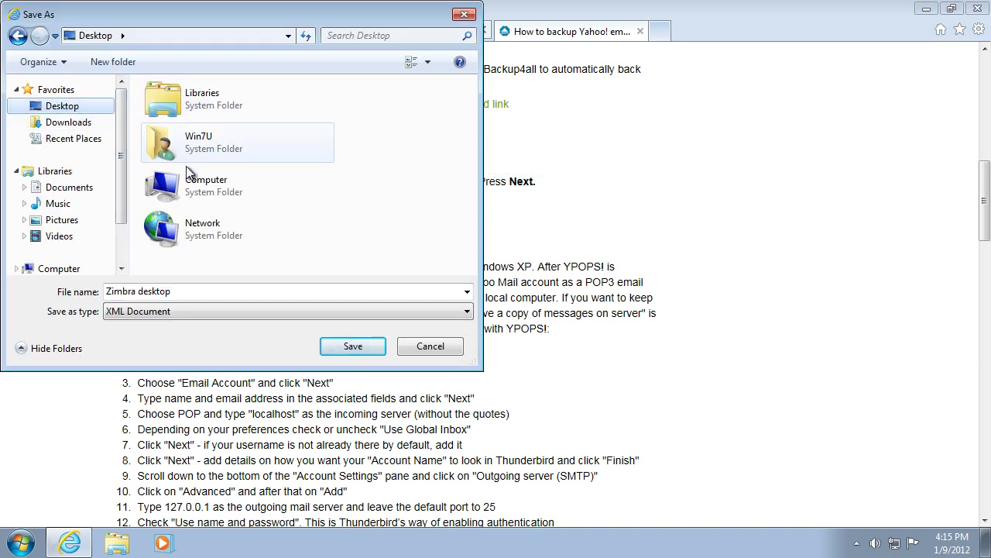
click(350, 346)
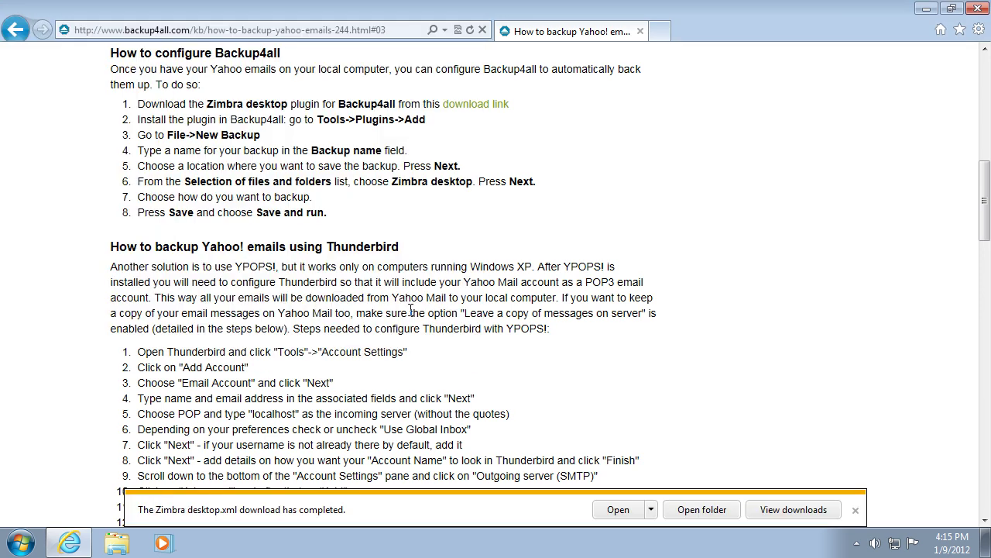
click(978, 8)
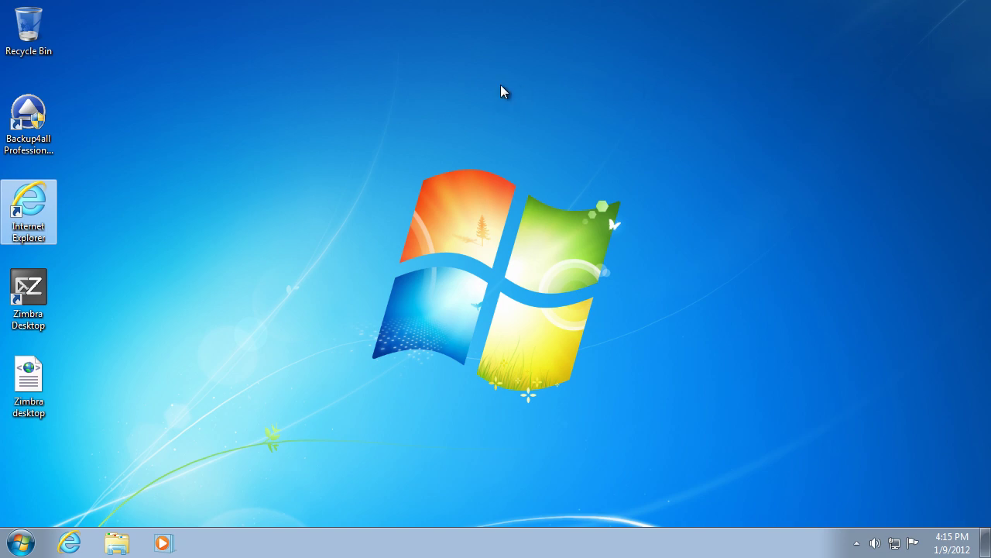
Step: Start Backup4all Professional from the desktop and allow it to make changes to the computer
click(31, 114)
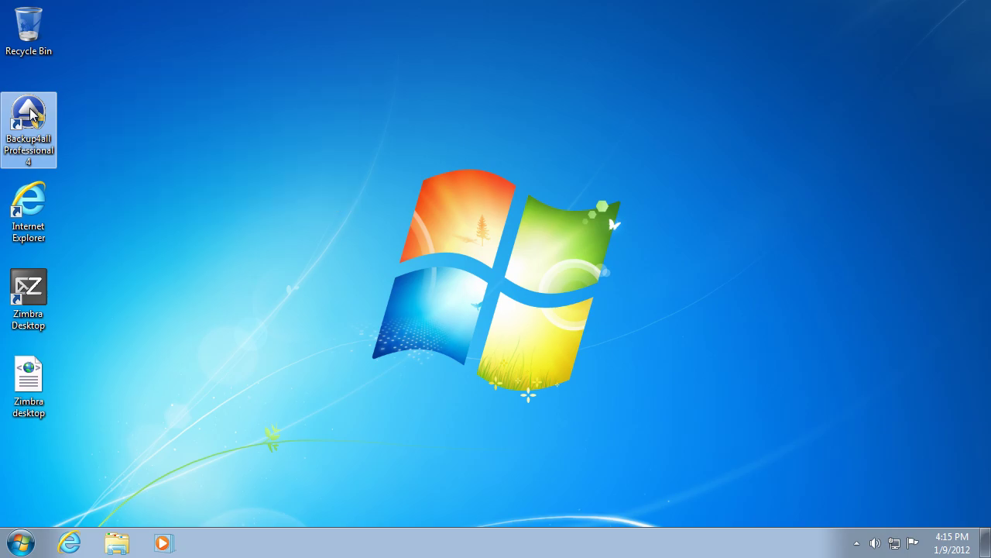
double_click(31, 114)
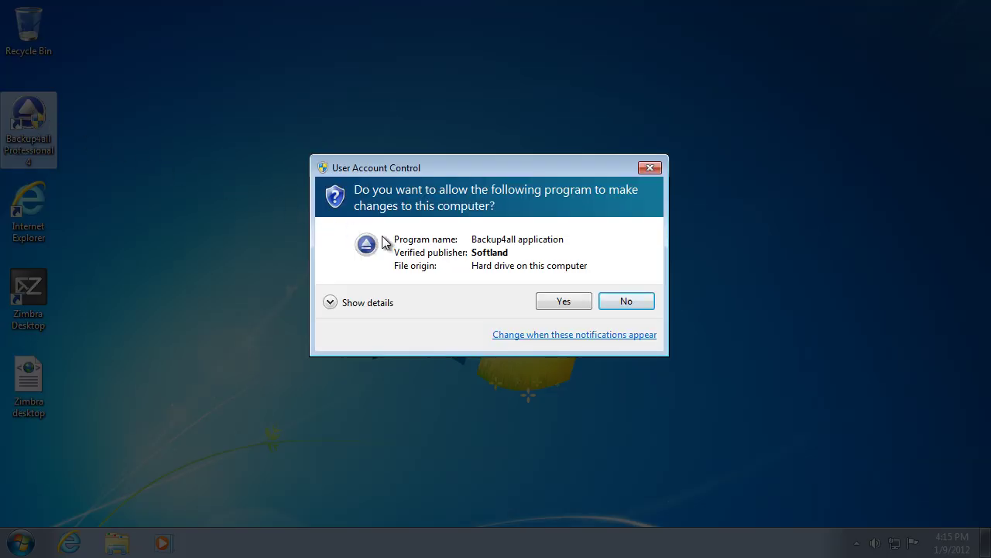
click(562, 301)
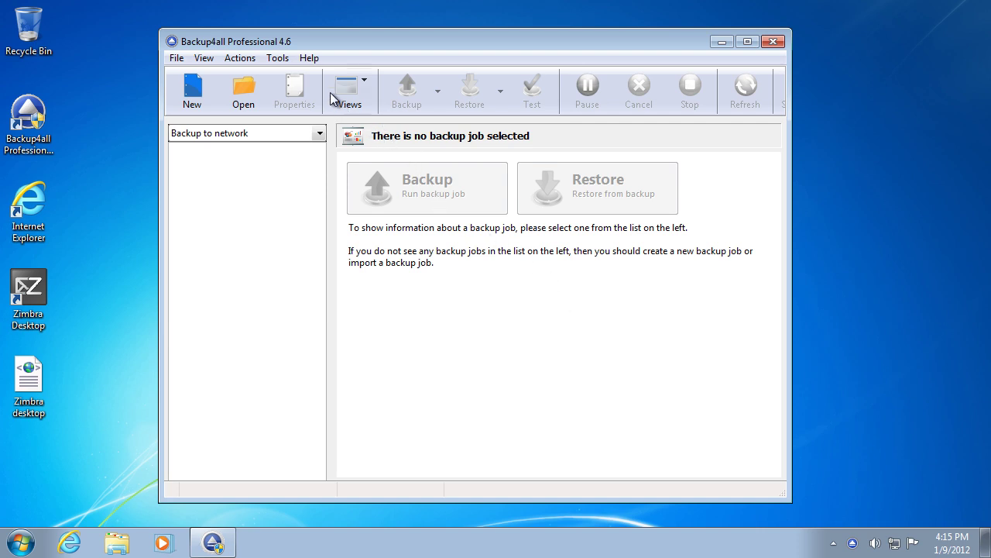
Step: Install the Zimbra desktop plugin file from the Desktop in Backup4all's plugin manager and close the manager
click(282, 58)
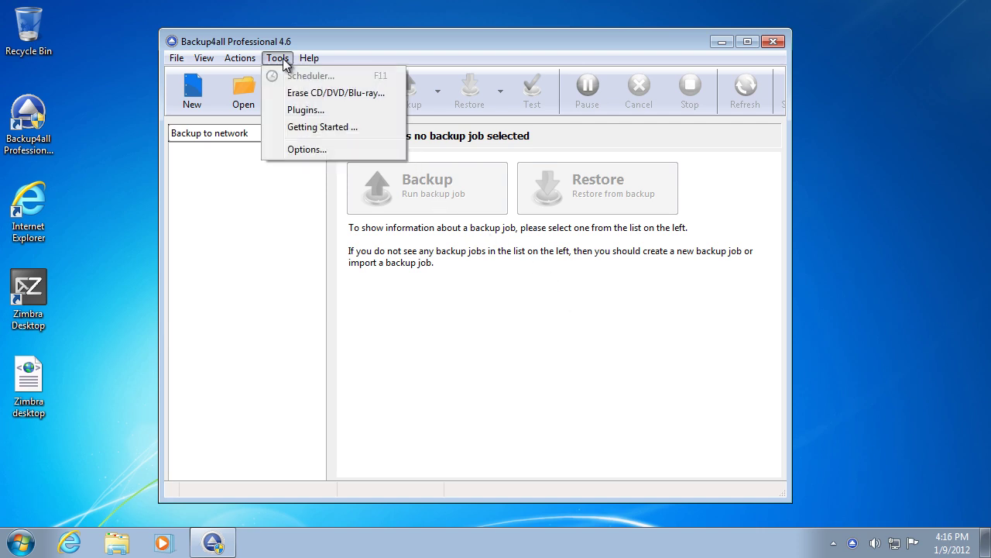
click(320, 110)
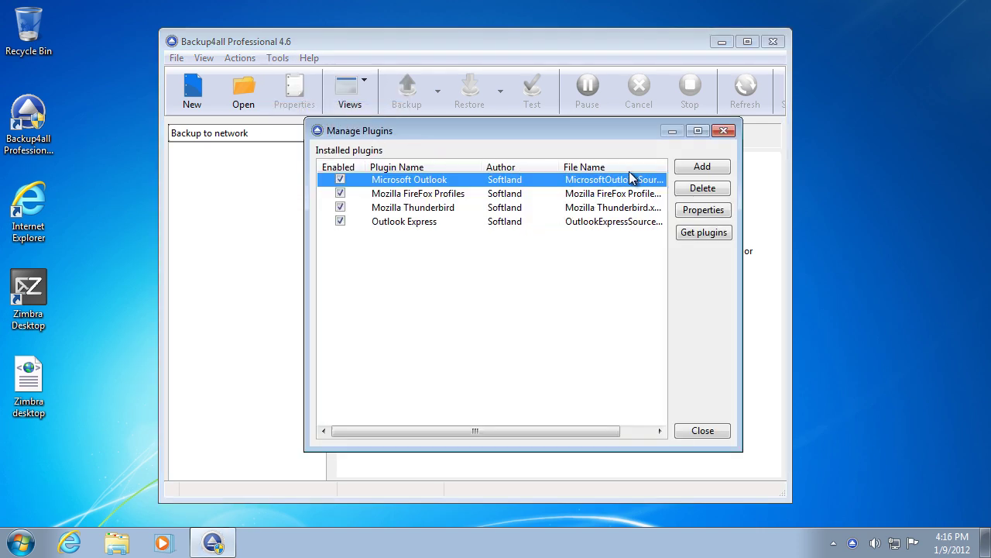
click(687, 172)
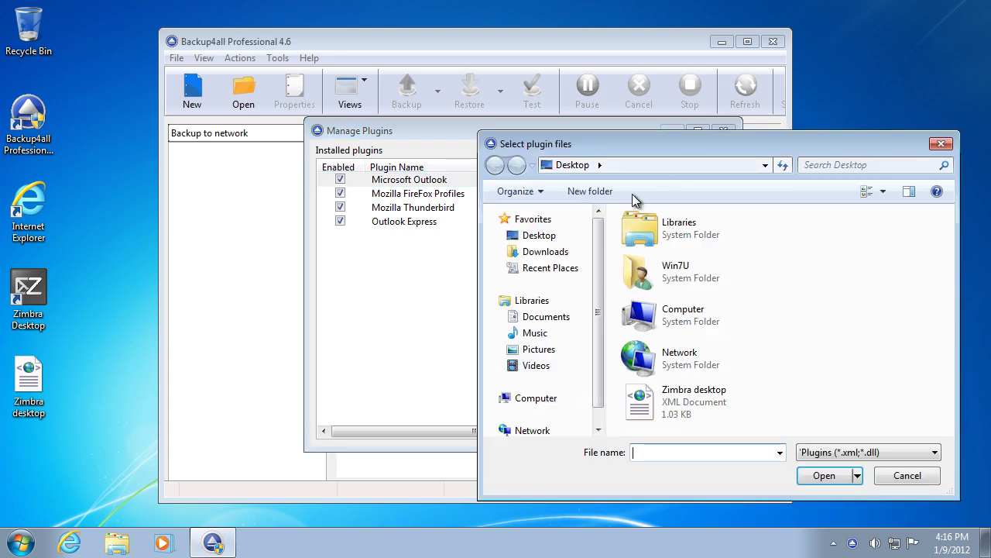
click(553, 242)
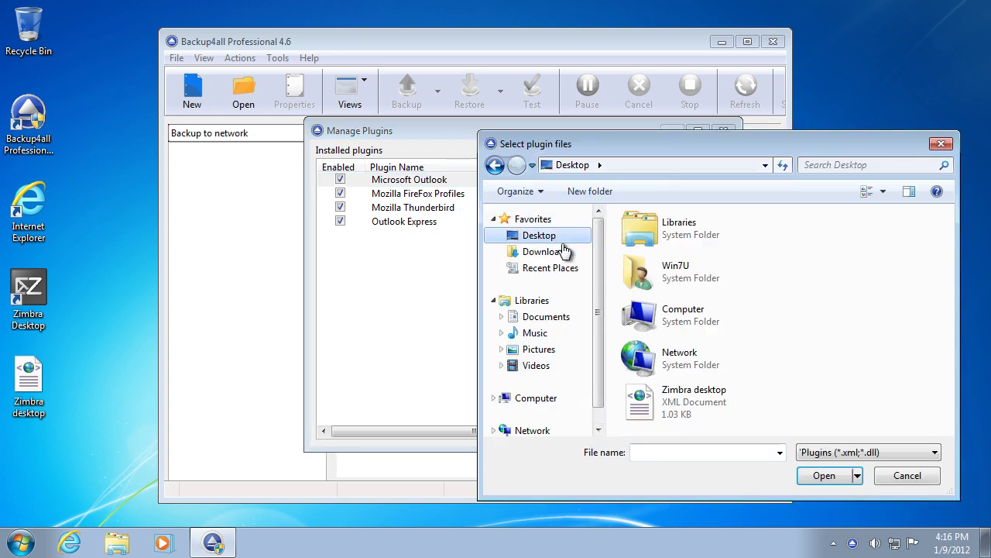
click(696, 395)
click(824, 474)
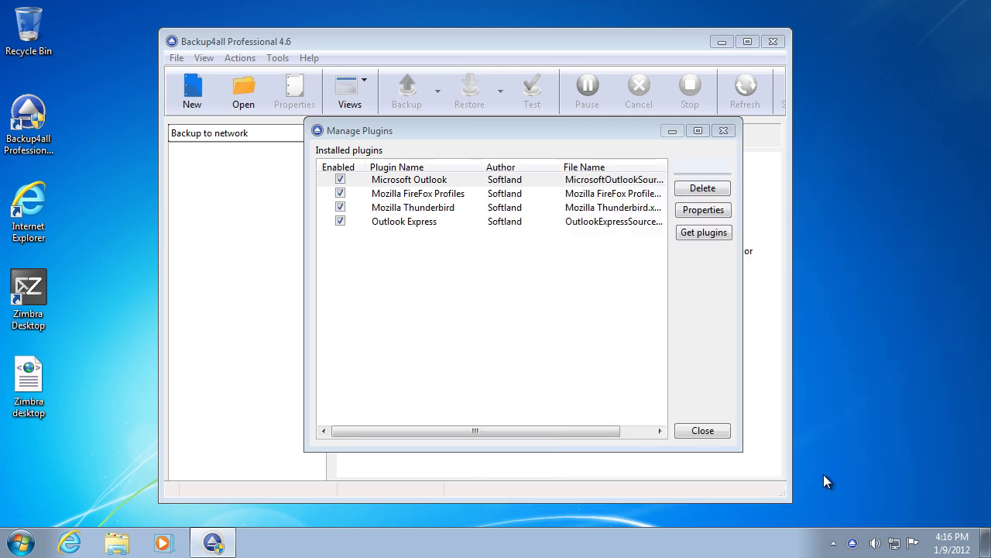
click(709, 430)
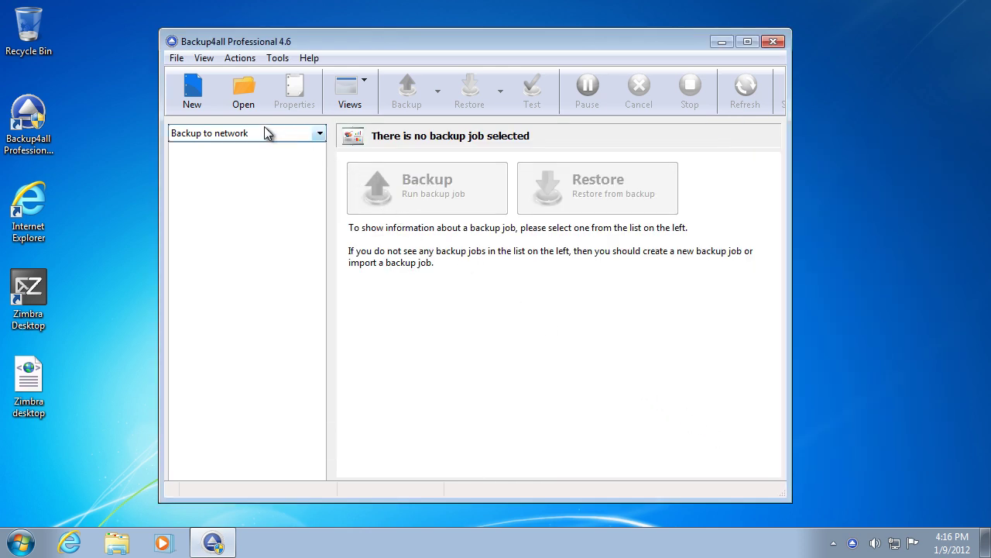
Step: Create a new backup named Zimbra with a local destination on drive C: in the \Backups\ folder
click(195, 97)
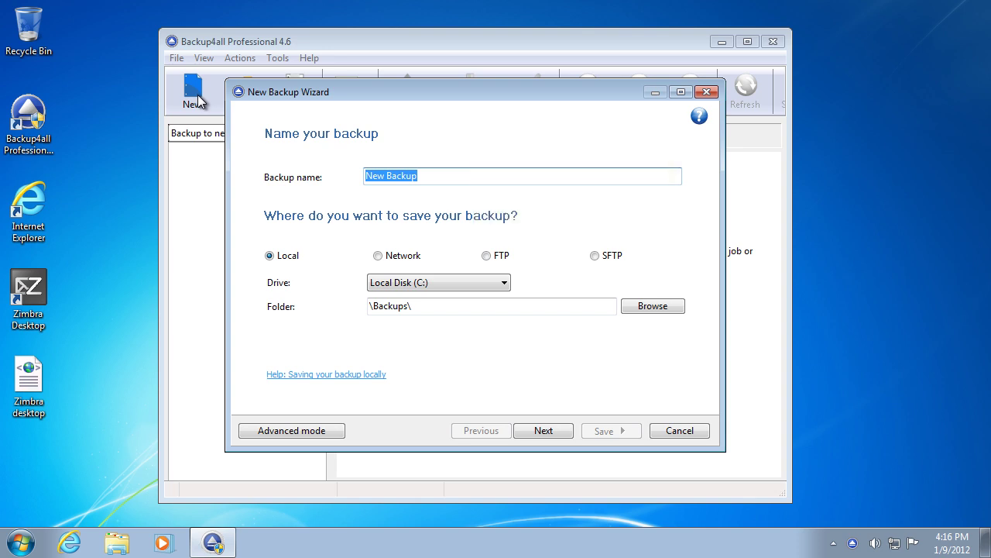
text(Zimbra)
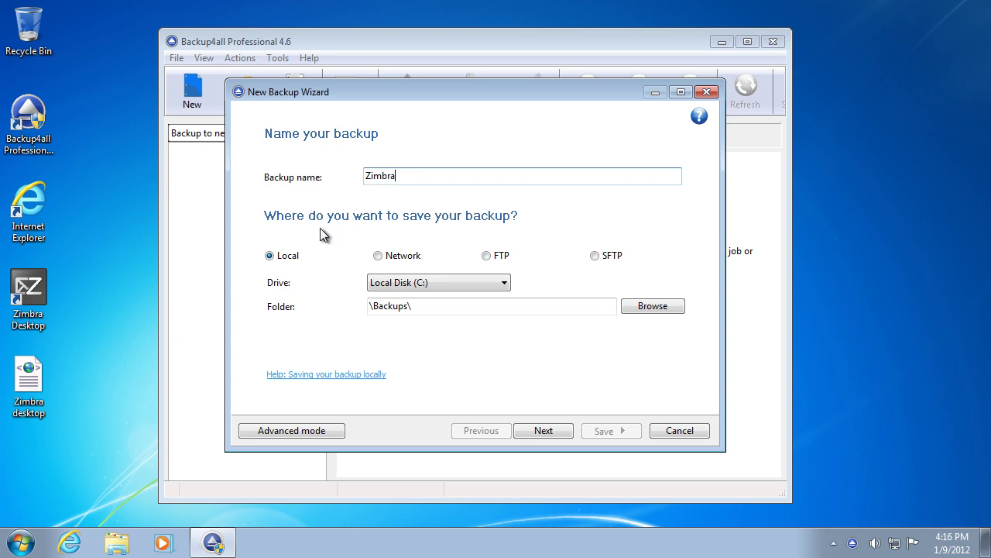
click(292, 257)
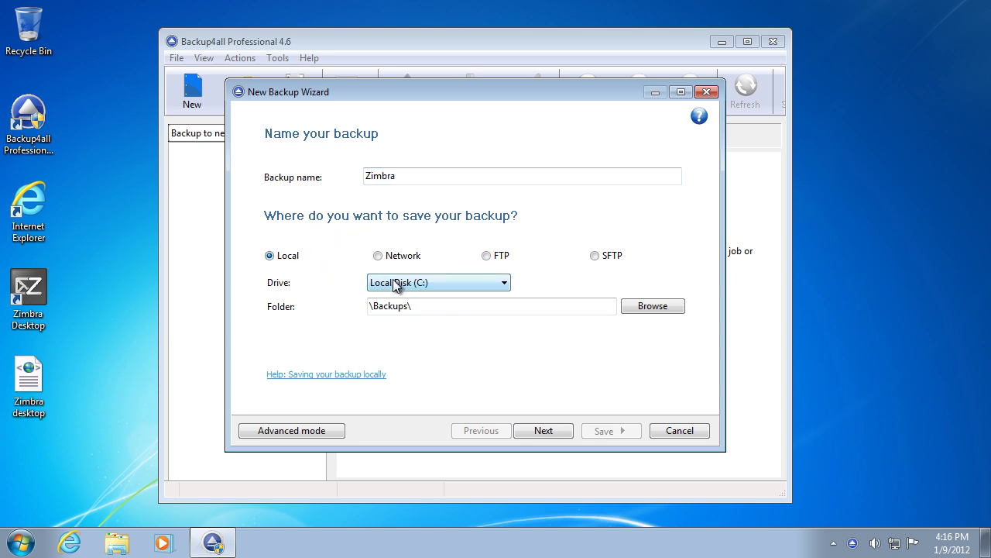
click(543, 430)
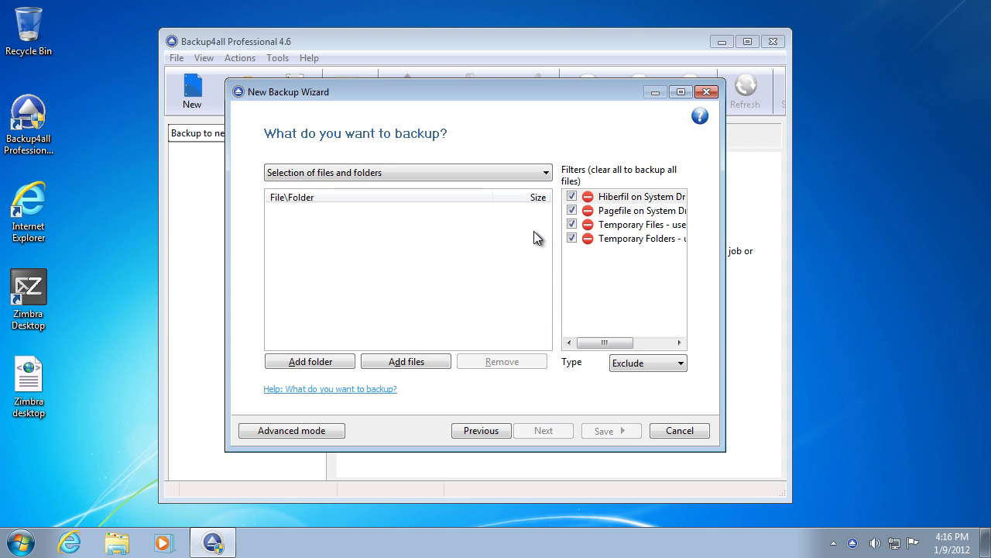
Step: Choose Zimbra Desktop (plugin) as the backup source and continue to the backup type settings
click(536, 174)
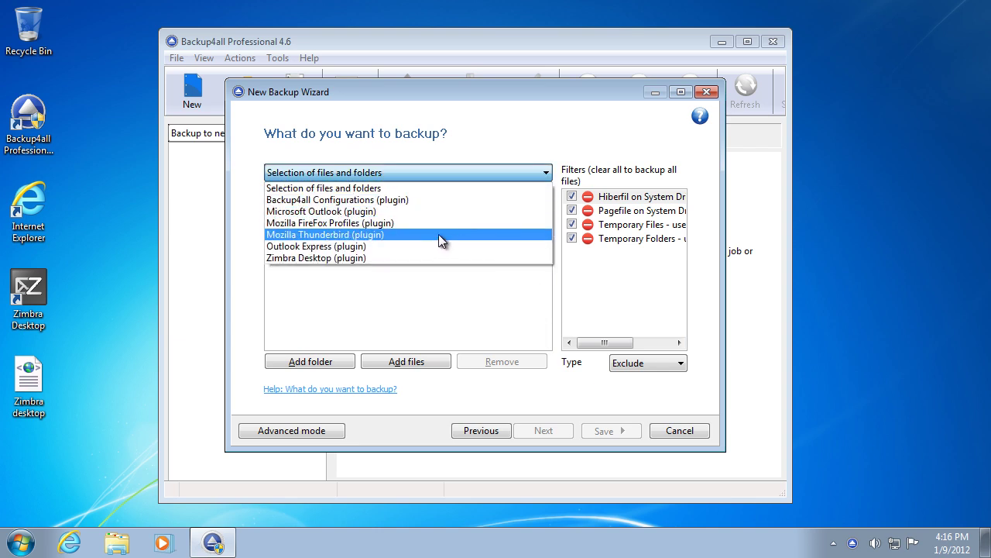
click(409, 256)
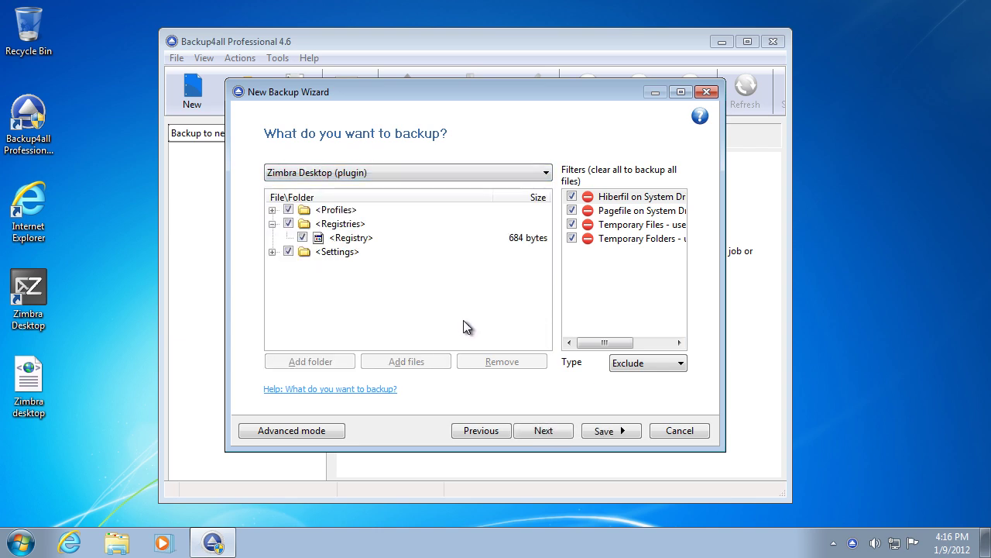
click(538, 431)
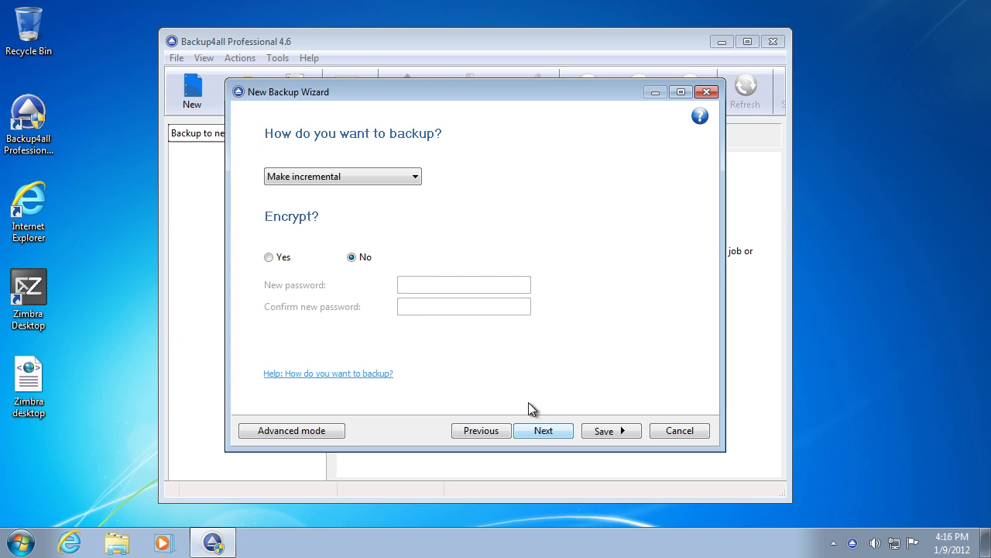
Step: Set the backup type to Make full, keep the schedule set to Manually, and save the backup job
click(412, 177)
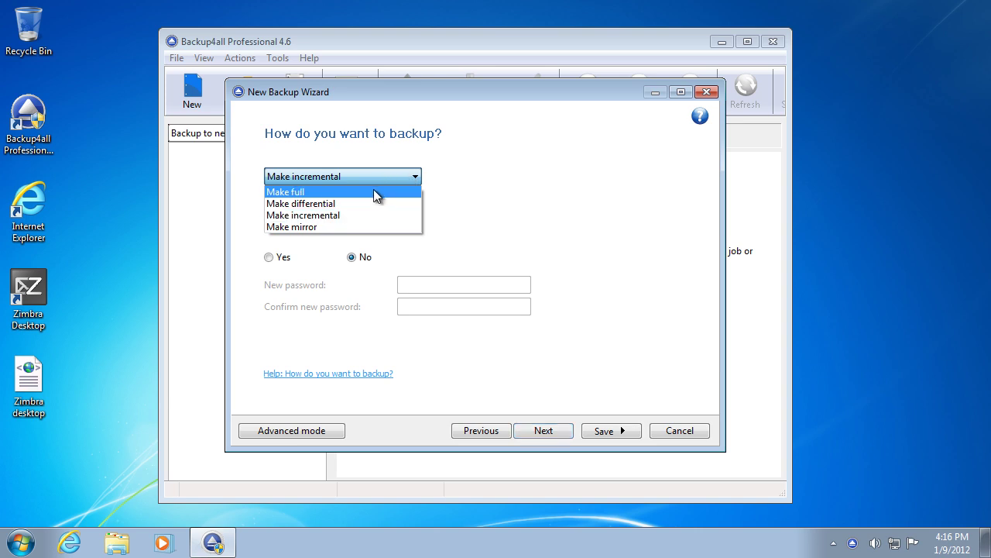
click(372, 191)
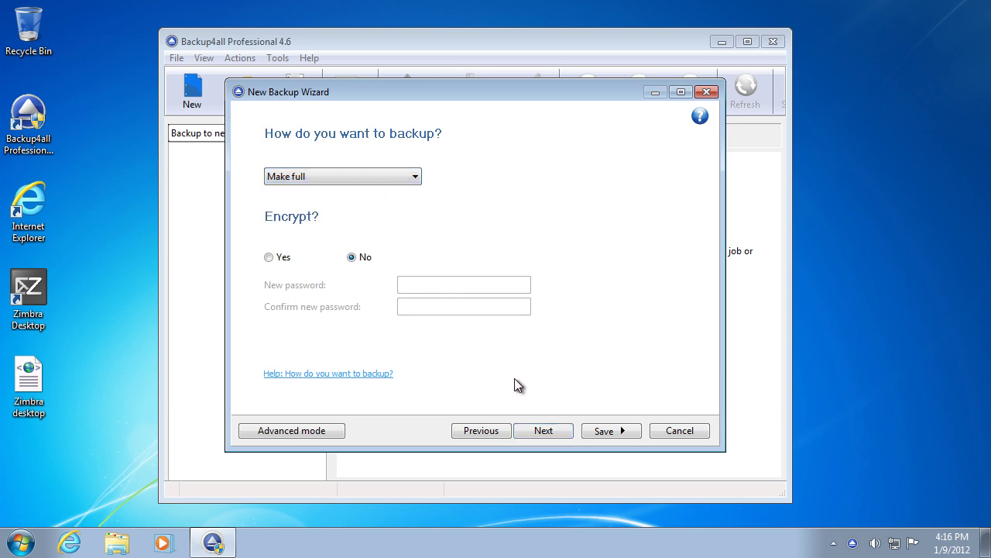
click(544, 431)
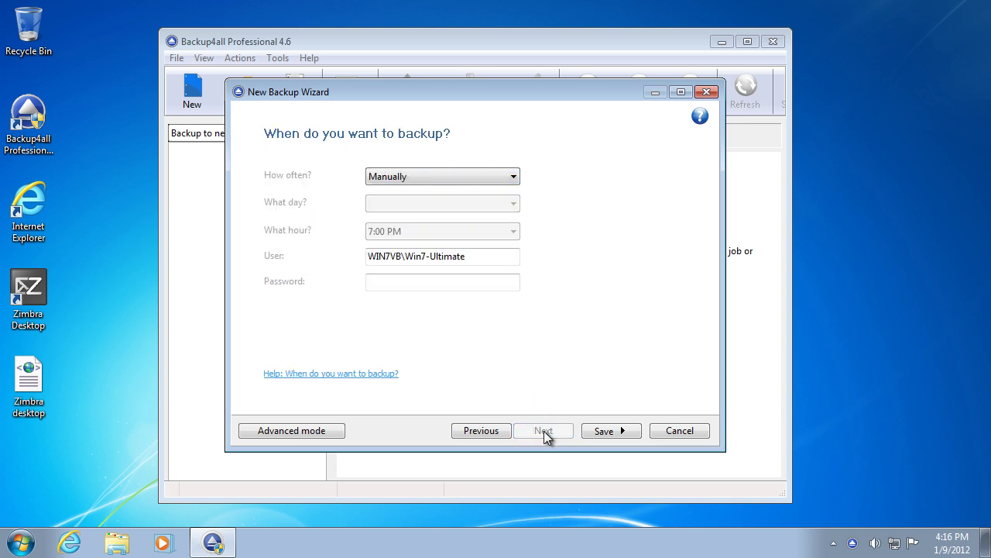
click(610, 432)
click(695, 434)
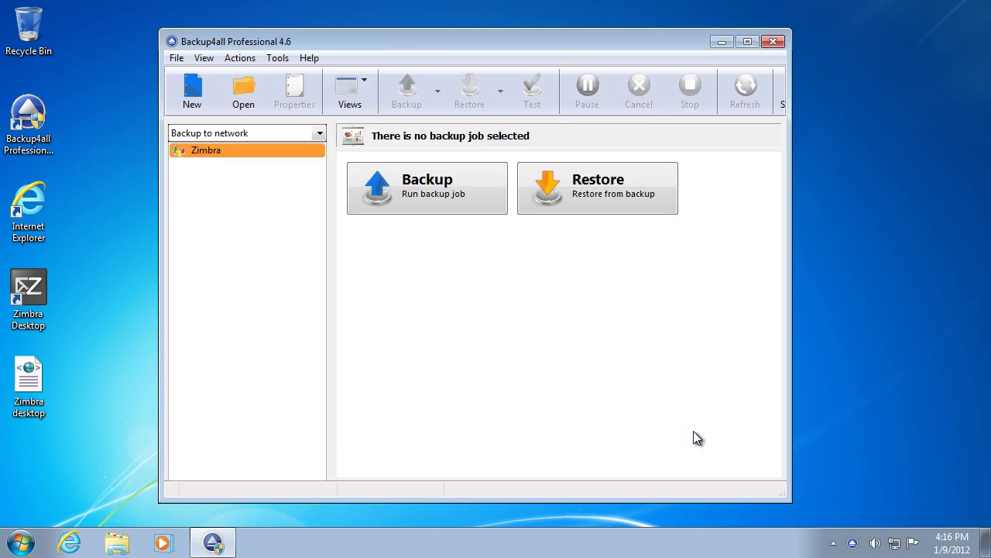